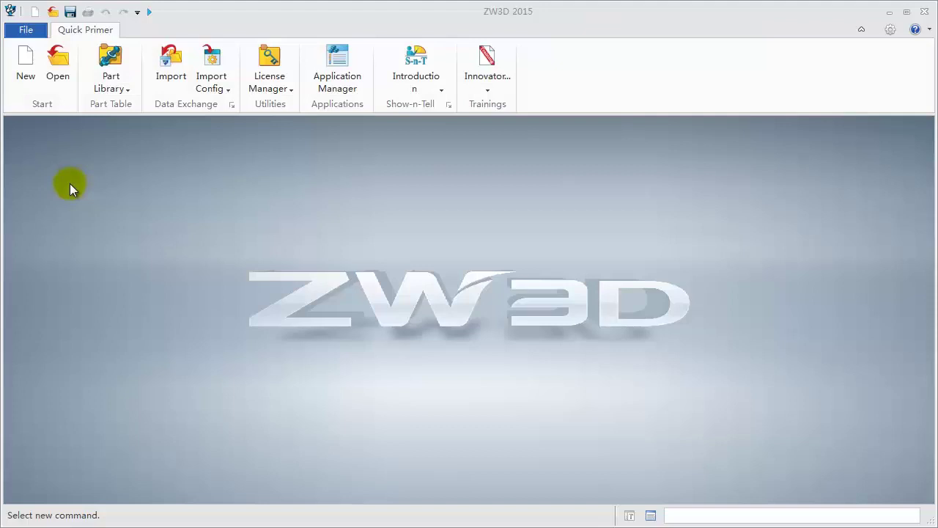
Step: Create a new Part/Assembly file named Spring (Spring.Z3)
{"action": "left_click", "coordinate": [19, 60]}
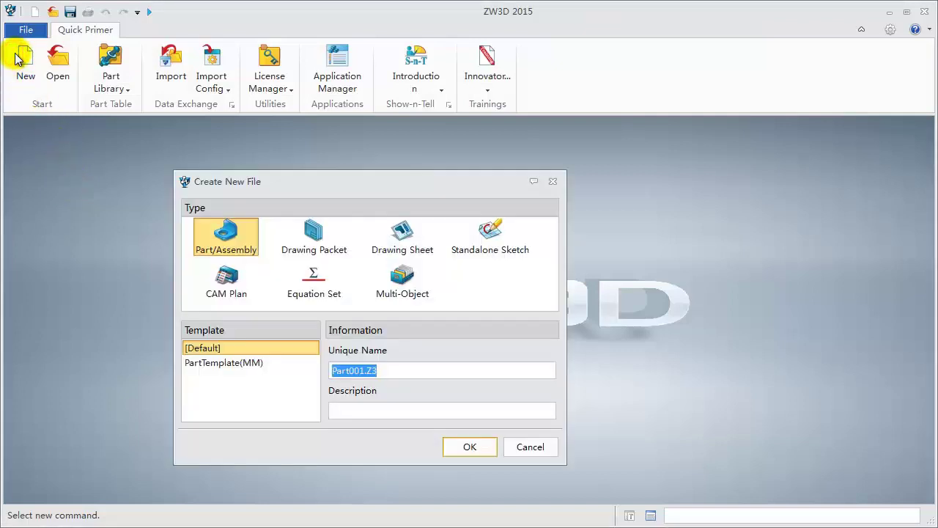
{"action": "key", "text": "Return"}
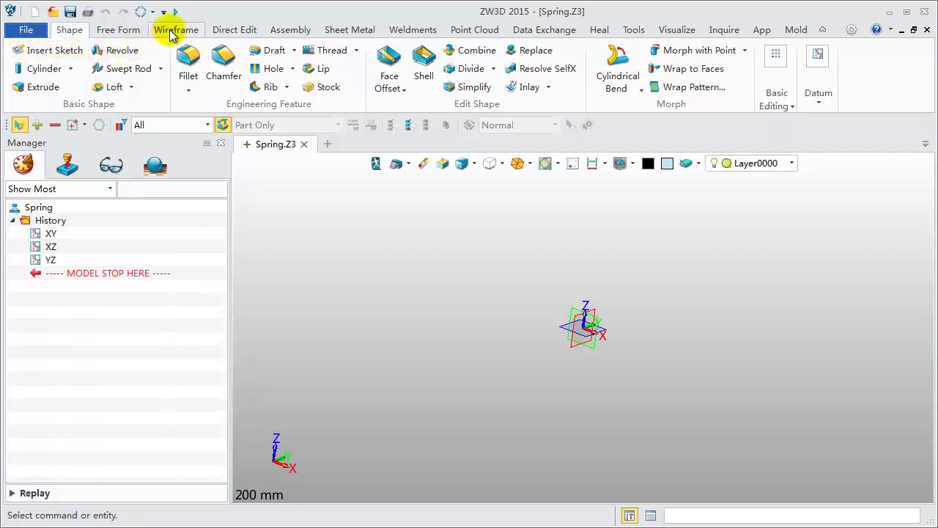
Step: Draw a 10-turn spiral helix starting at 10,0,0 about the Z axis with pitch 4
{"action": "left_click", "coordinate": [173, 34]}
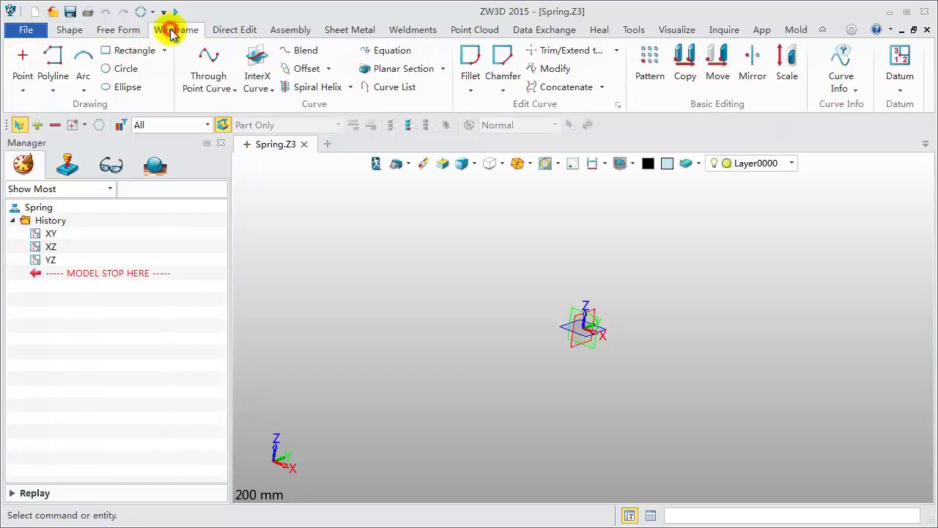
{"action": "left_click", "coordinate": [308, 89]}
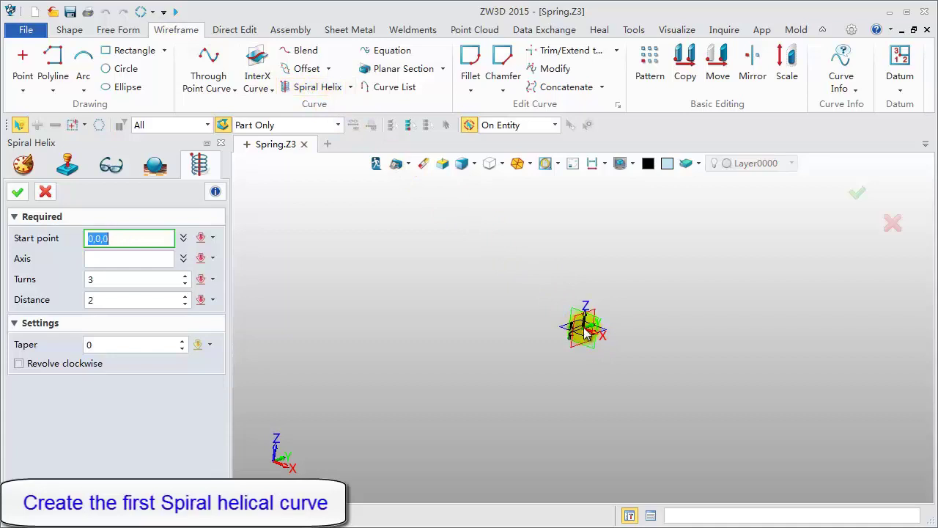
{"action": "left_click_drag", "start_coordinate": [587, 331], "coordinate": [460, 312]}
{"action": "scroll", "coordinate": [627, 341], "scroll_direction": "up", "scroll_amount": 5}
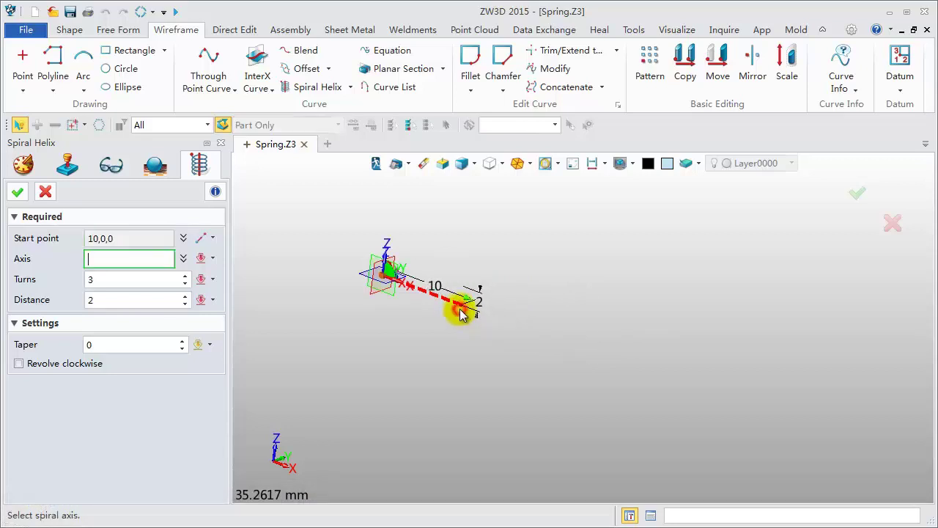
{"action": "left_click", "coordinate": [383, 264]}
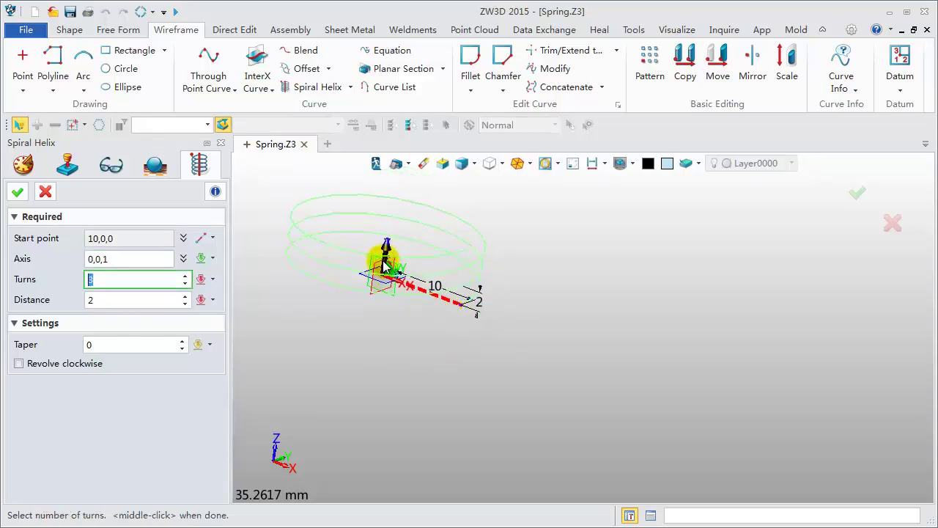
{"action": "key", "text": "Return"}
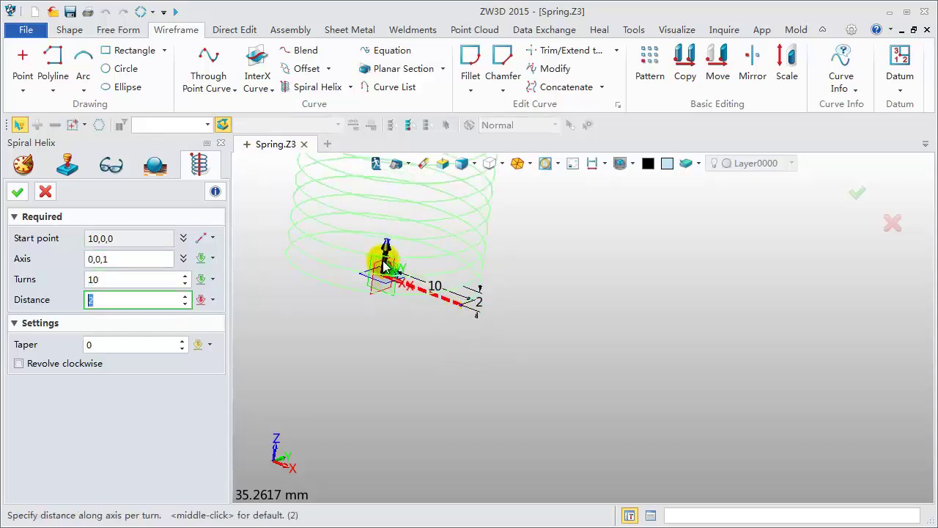
{"action": "type", "text": "4"}
{"action": "key", "text": "Return"}
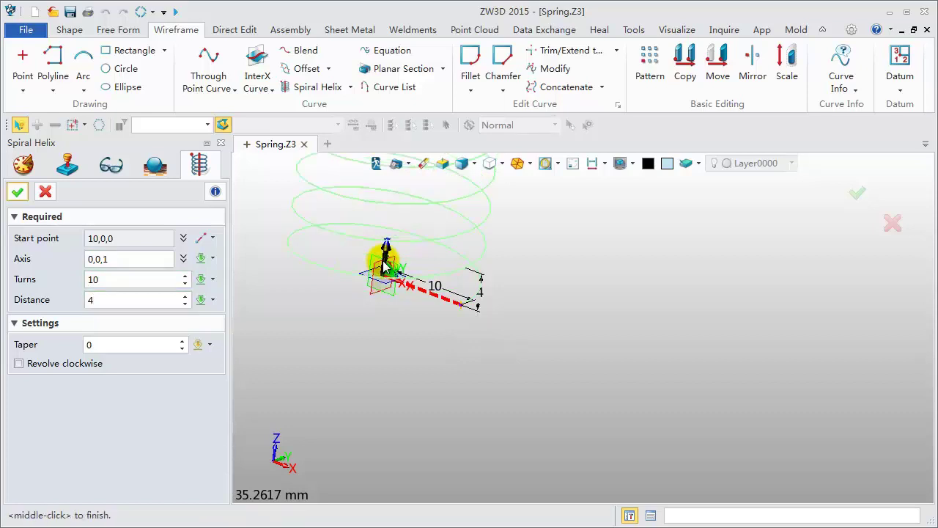
{"action": "key", "text": "ctrl+a"}
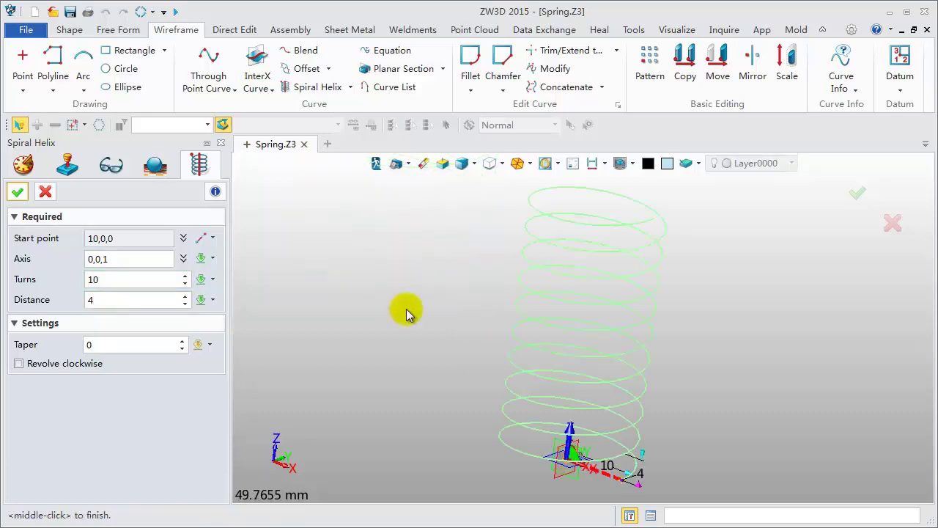
{"action": "middle_click", "coordinate": [406, 311]}
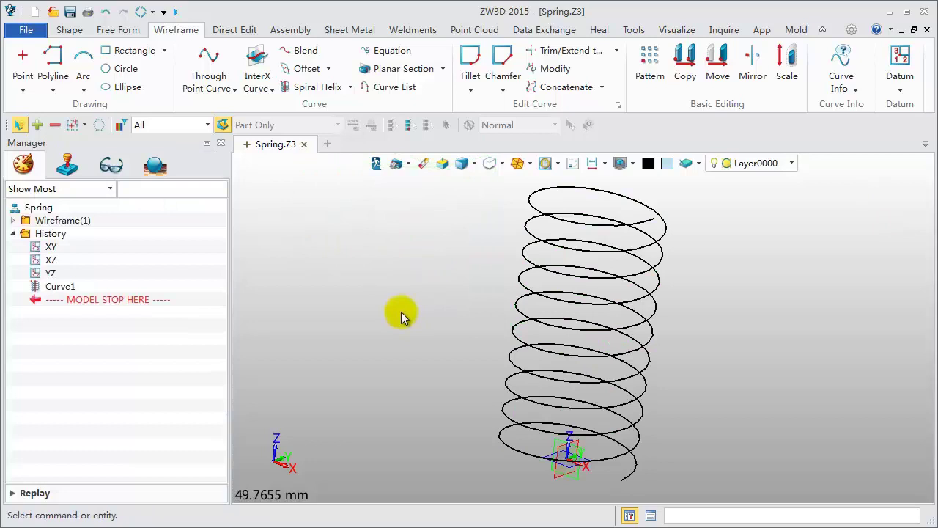
{"action": "scroll", "coordinate": [401, 312], "scroll_direction": "down", "scroll_amount": 1}
{"action": "scroll", "coordinate": [429, 267], "scroll_direction": "down", "scroll_amount": 1}
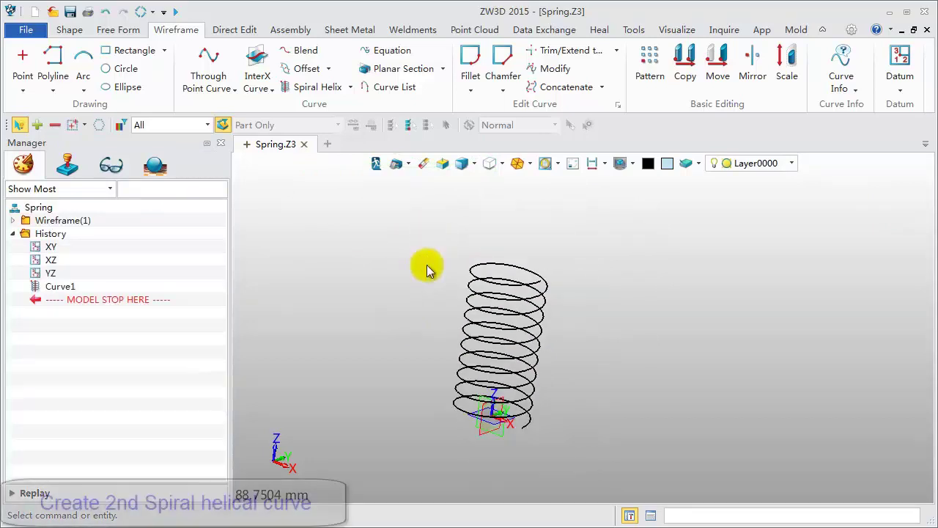
Step: Add a Z-axis helix of 3 turns and pitch 2 starting at the first helix's top end
{"action": "middle_click", "coordinate": [291, 184]}
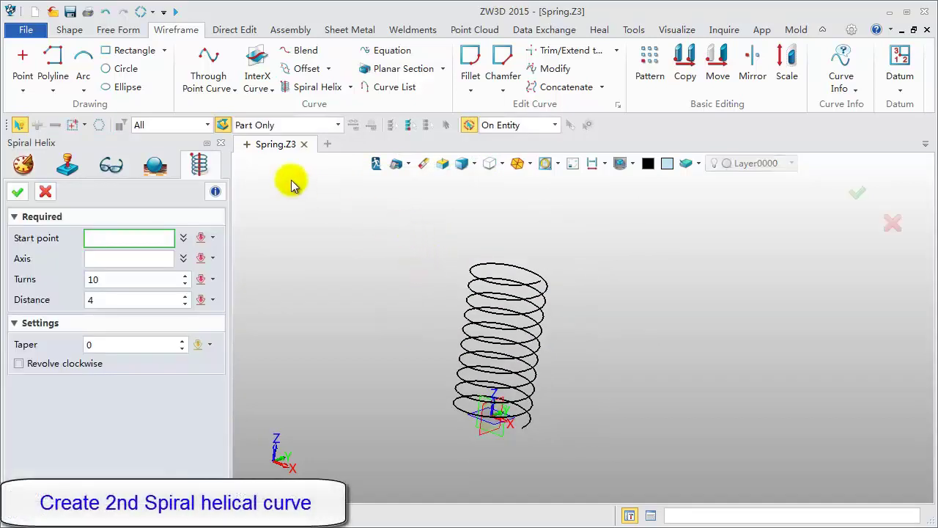
{"action": "left_click", "coordinate": [540, 284]}
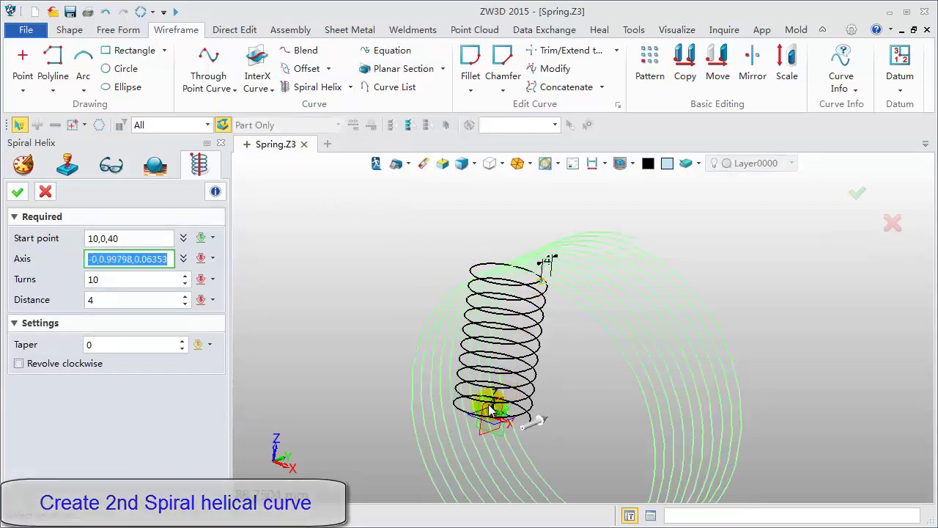
{"action": "right_click", "coordinate": [419, 217]}
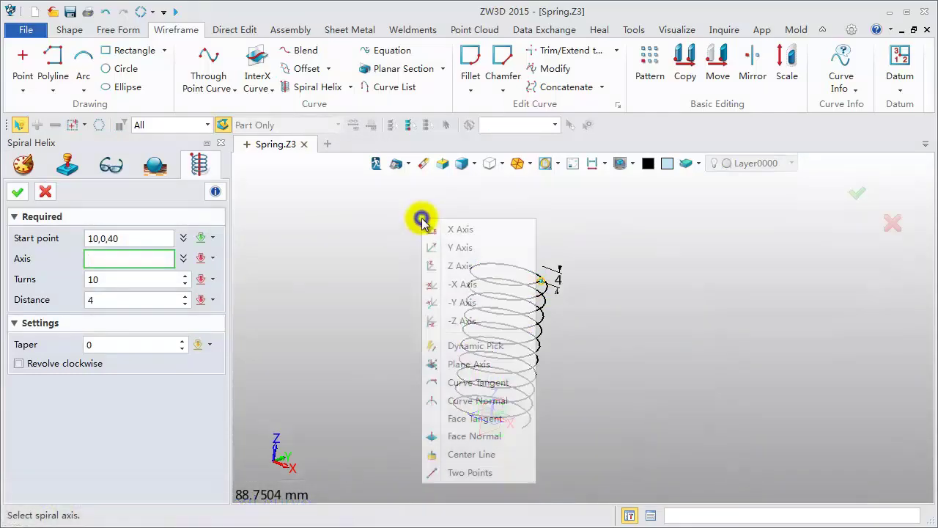
{"action": "left_click", "coordinate": [457, 265]}
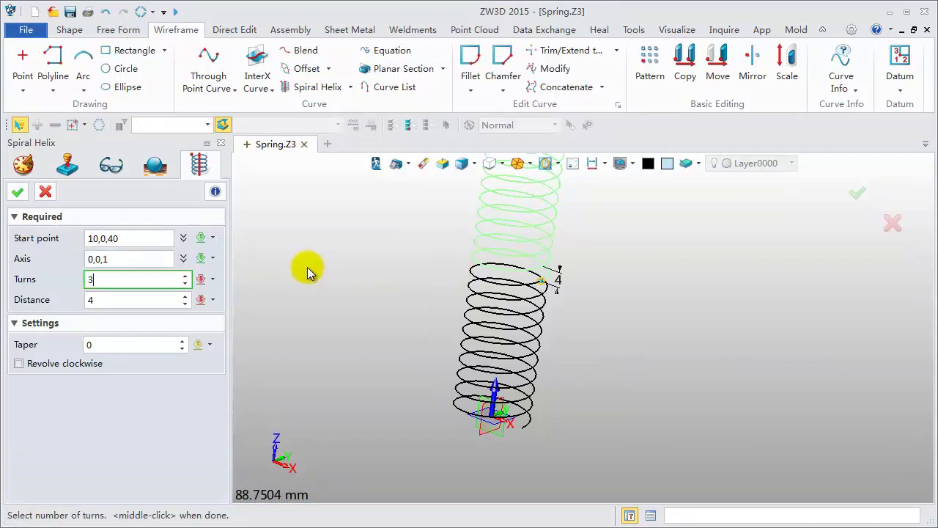
{"action": "type", "text": "3"}
{"action": "key", "text": "Return"}
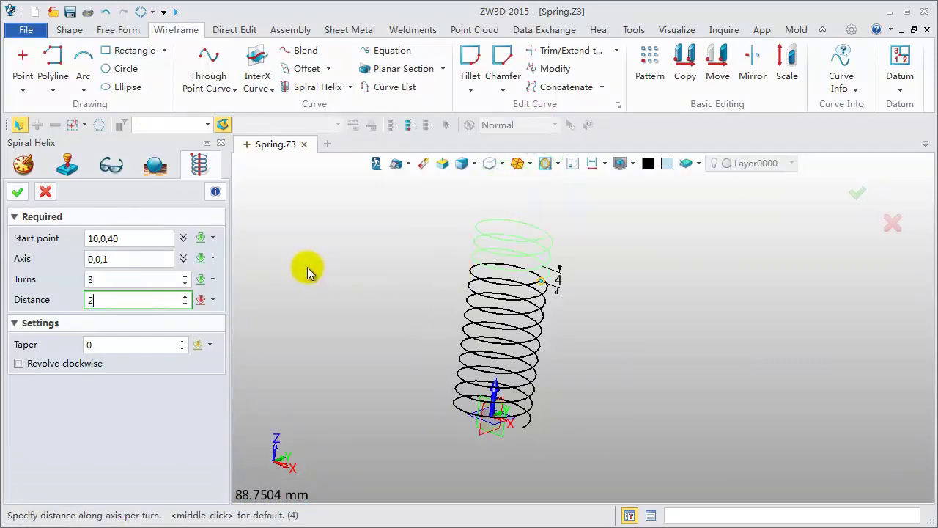
{"action": "key", "text": "Return"}
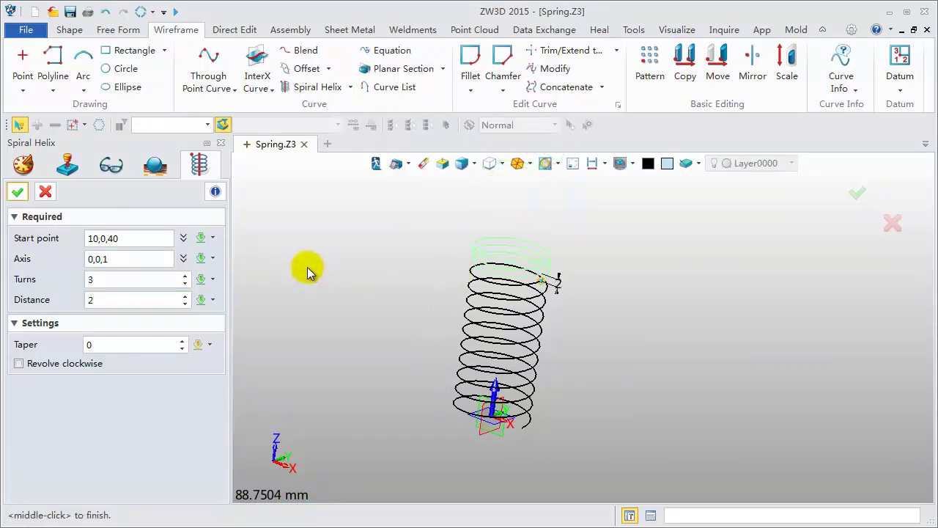
{"action": "left_click", "coordinate": [17, 192]}
{"action": "middle_click_drag", "start_coordinate": [371, 236], "coordinate": [409, 263]}
{"action": "scroll", "coordinate": [528, 230], "scroll_direction": "up", "scroll_amount": 2}
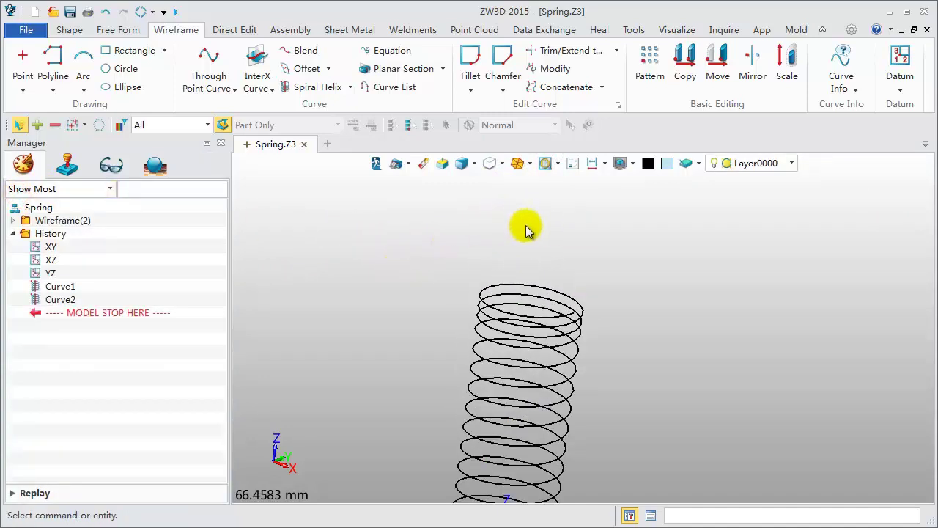
{"action": "middle_click_drag", "start_coordinate": [526, 230], "coordinate": [538, 287]}
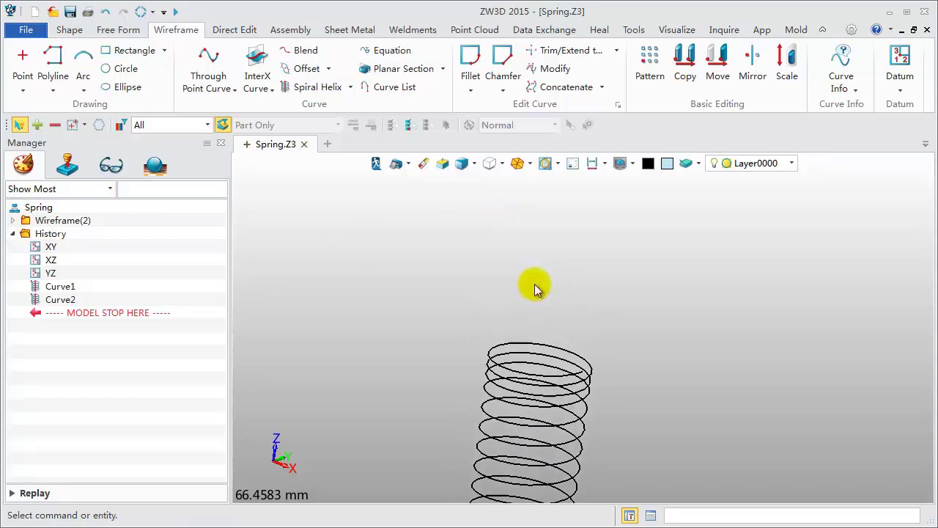
{"action": "scroll", "coordinate": [535, 288], "scroll_direction": "up", "scroll_amount": 1}
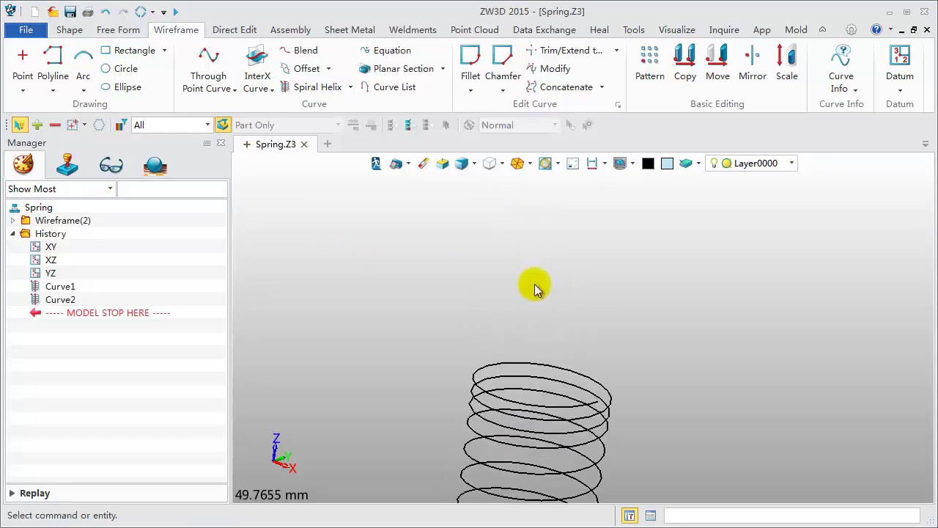
Step: Draw a hook polyline from the helix top: 20 up, 20 across, then 8 down
{"action": "left_click", "coordinate": [55, 59]}
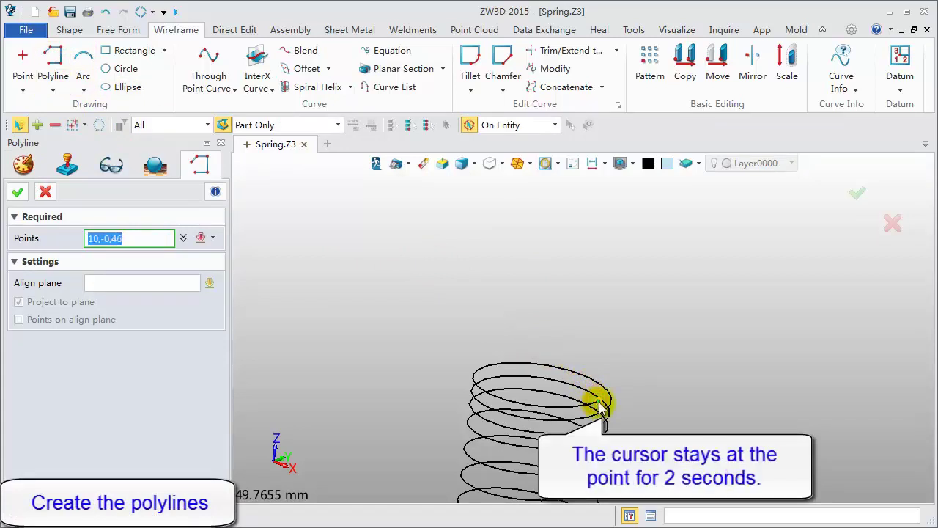
{"action": "left_click", "coordinate": [616, 275]}
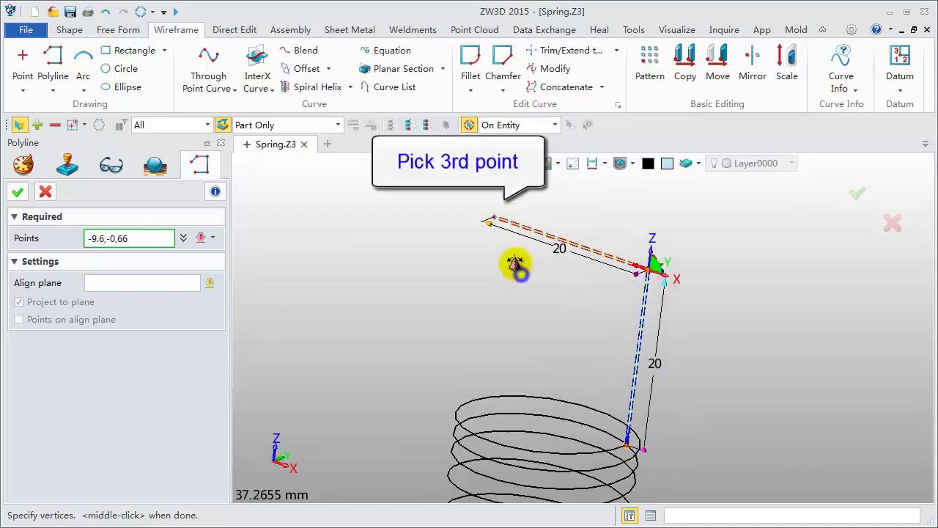
{"action": "middle_click_drag", "start_coordinate": [513, 261], "coordinate": [502, 272]}
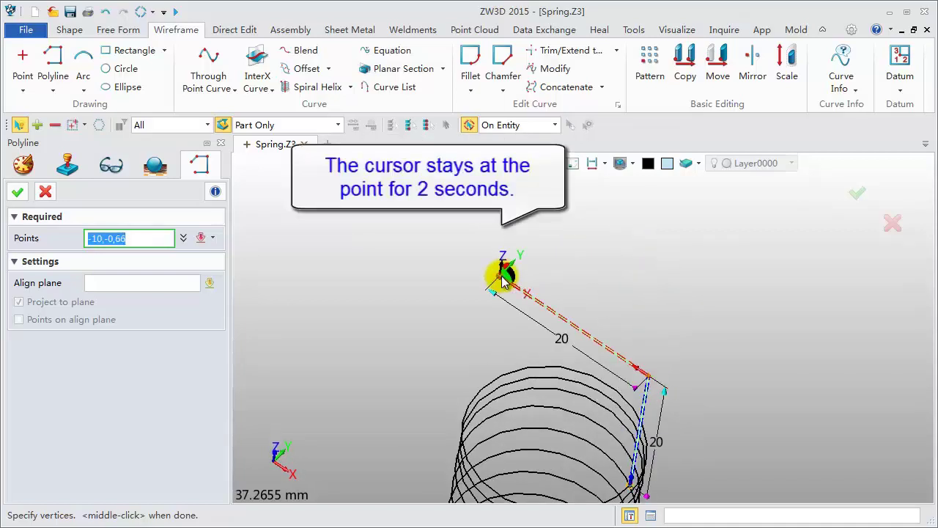
{"action": "left_click", "coordinate": [503, 280]}
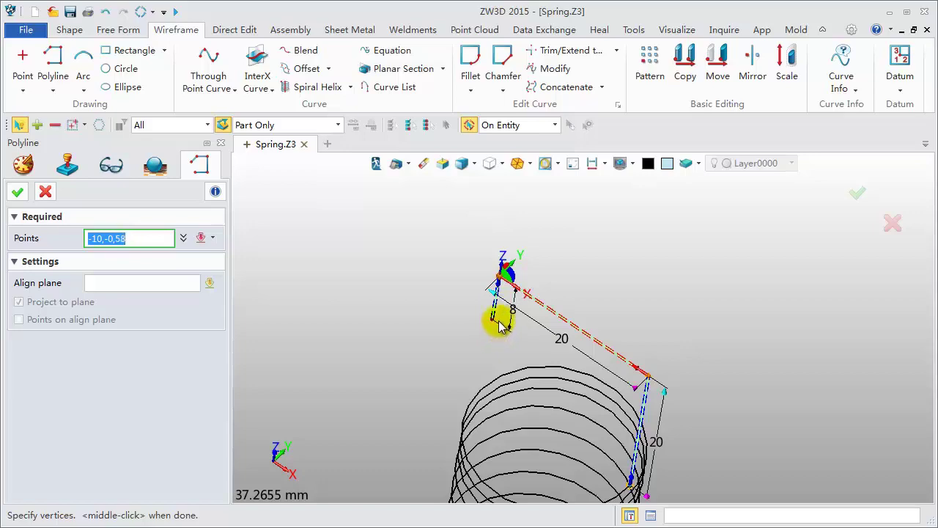
{"action": "left_click", "coordinate": [498, 325]}
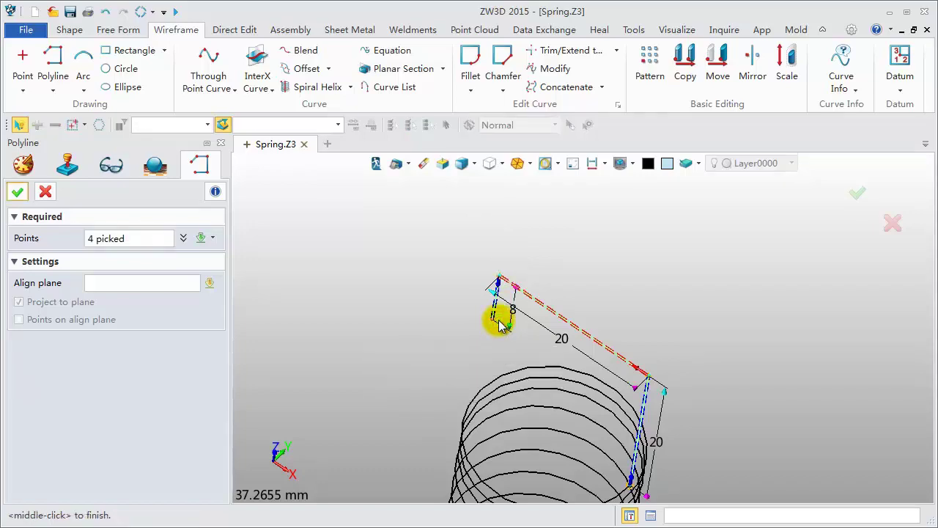
{"action": "middle_click", "coordinate": [497, 321]}
{"action": "right_click_drag", "start_coordinate": [570, 351], "coordinate": [483, 308]}
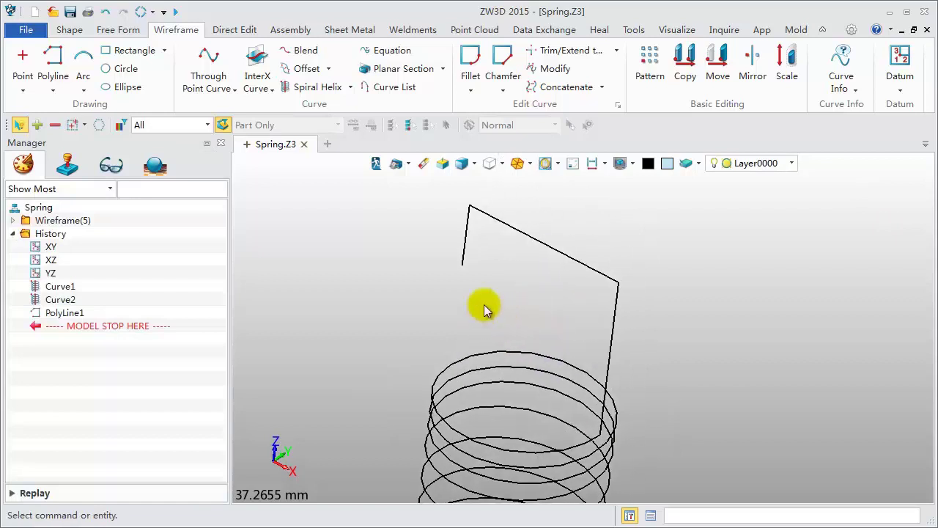
Step: Create a radius-10 arc aligned to the XZ plane between the hook's two top corners
{"action": "left_click", "coordinate": [84, 58]}
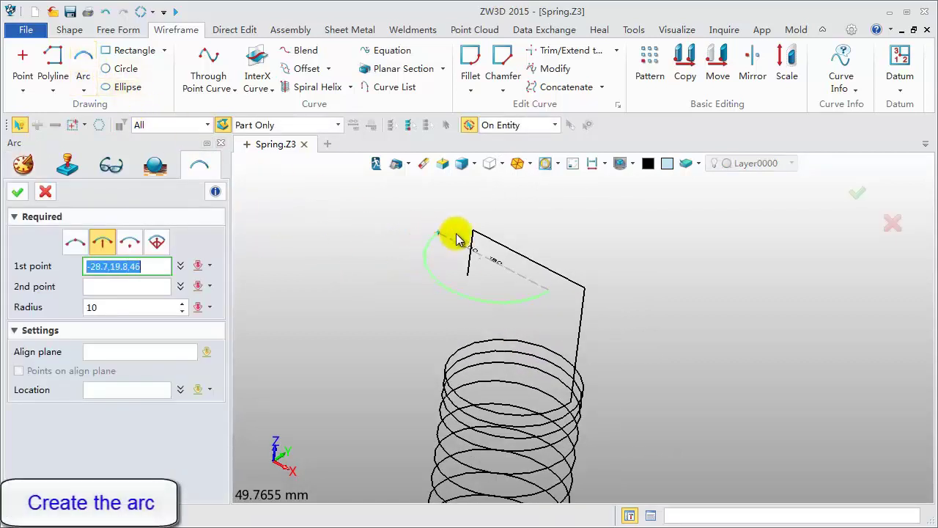
{"action": "left_click", "coordinate": [584, 293]}
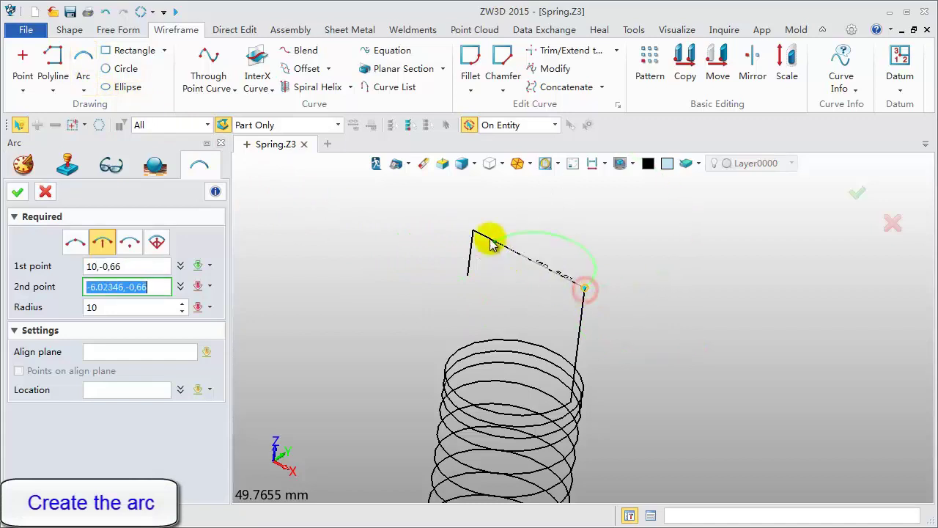
{"action": "left_click", "coordinate": [473, 232]}
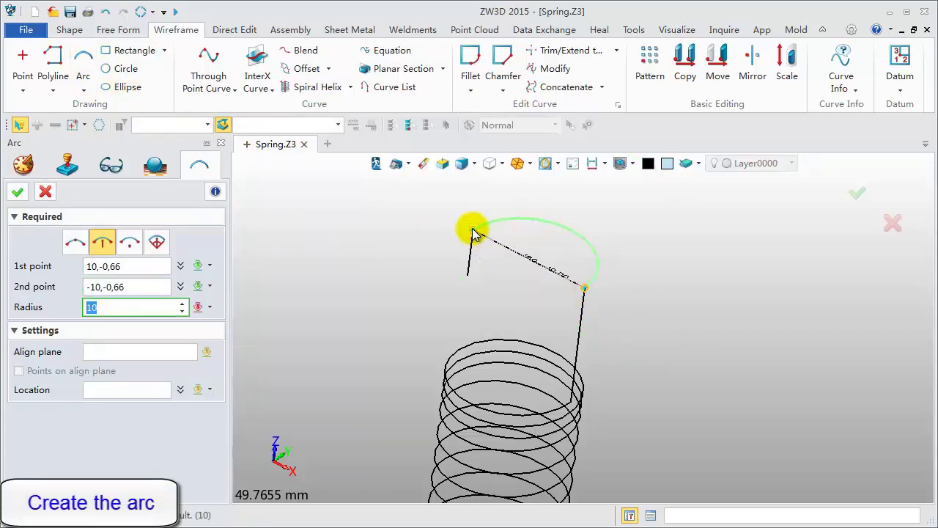
{"action": "key", "text": "Return"}
{"action": "left_click", "coordinate": [156, 351]}
{"action": "scroll", "coordinate": [432, 299], "scroll_direction": "down", "scroll_amount": 1}
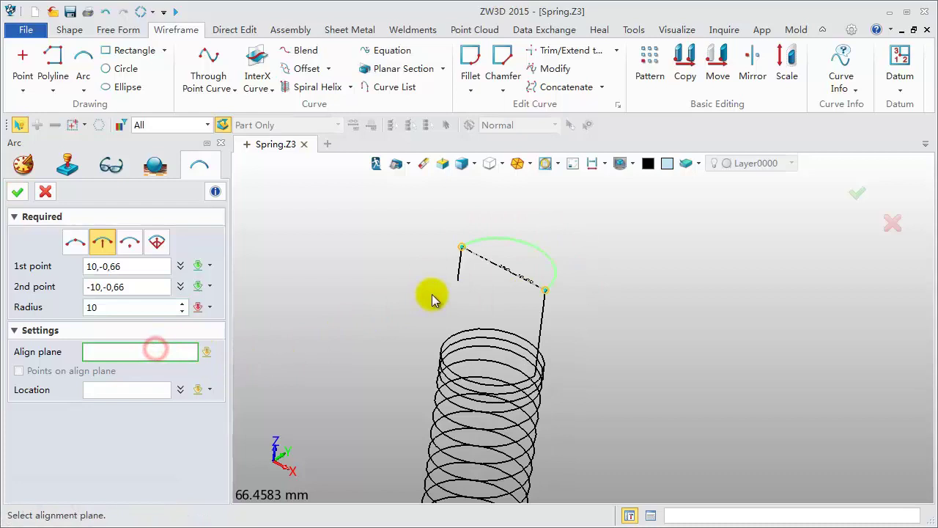
{"action": "scroll", "coordinate": [433, 299], "scroll_direction": "down", "scroll_amount": 1}
{"action": "left_click", "coordinate": [482, 437]}
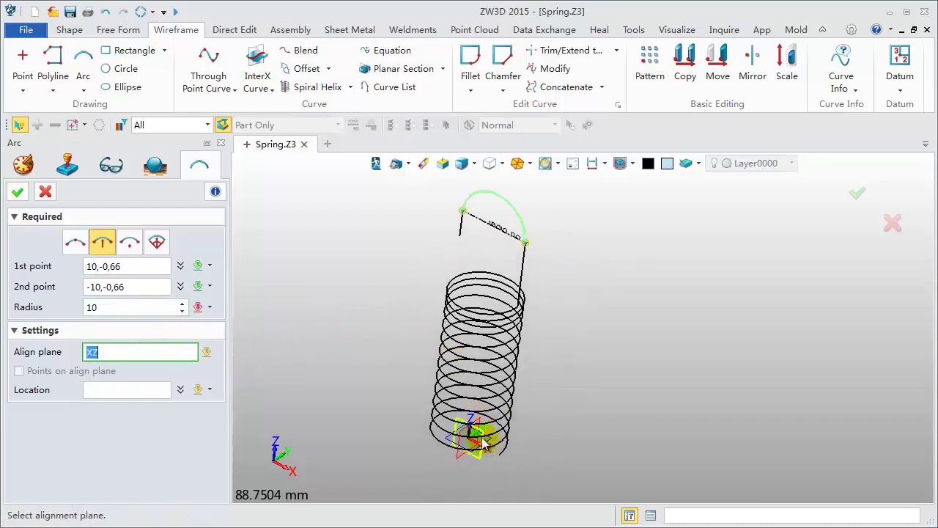
{"action": "scroll", "coordinate": [392, 201], "scroll_direction": "up", "scroll_amount": 1}
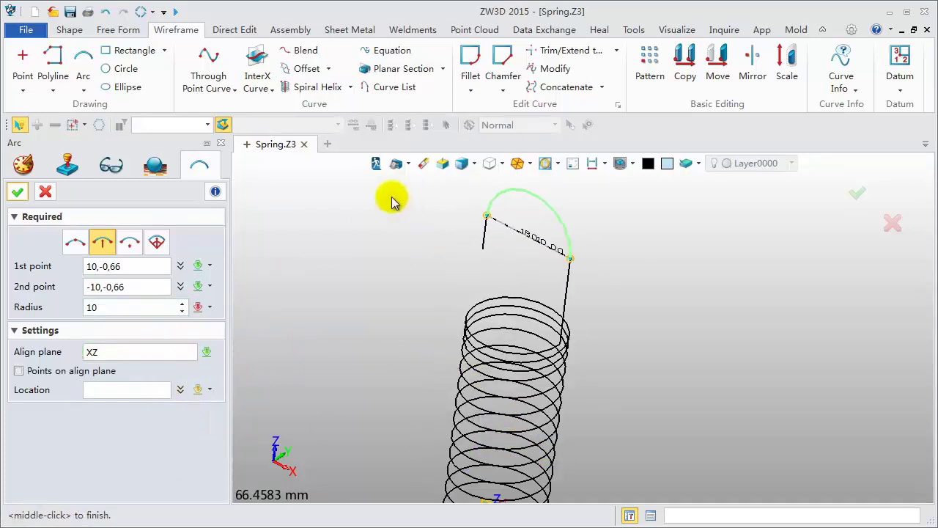
{"action": "left_click", "coordinate": [17, 191]}
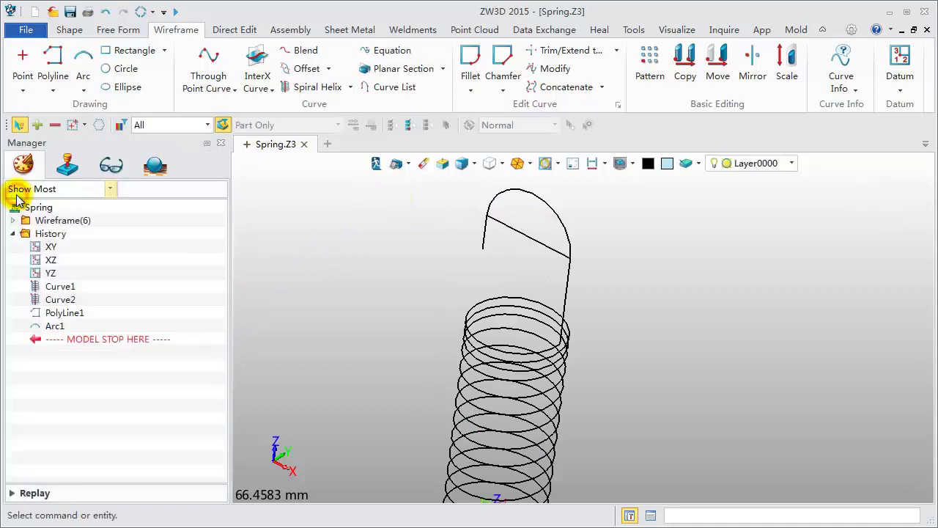
{"action": "middle_click_drag", "start_coordinate": [411, 220], "coordinate": [393, 236]}
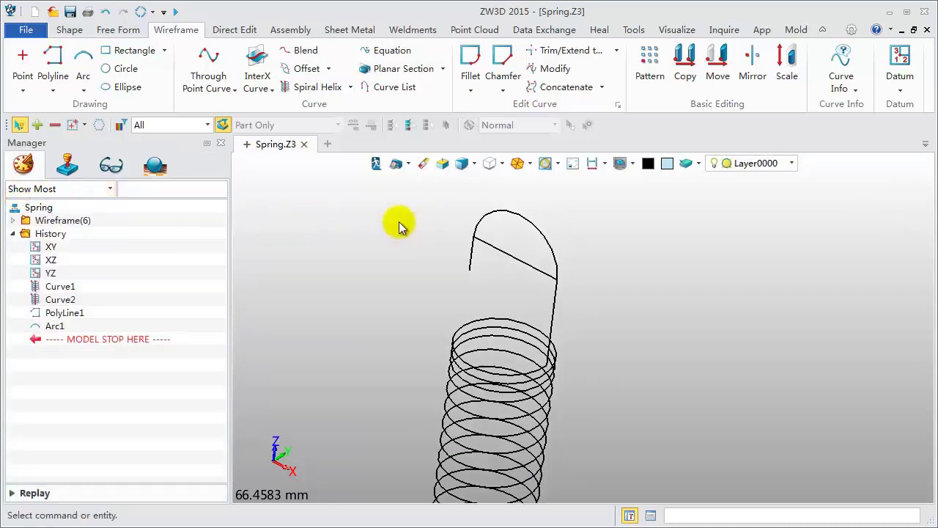
Step: Erase the straight chord line beneath the new arc
{"action": "left_click", "coordinate": [422, 163]}
{"action": "left_click", "coordinate": [499, 257]}
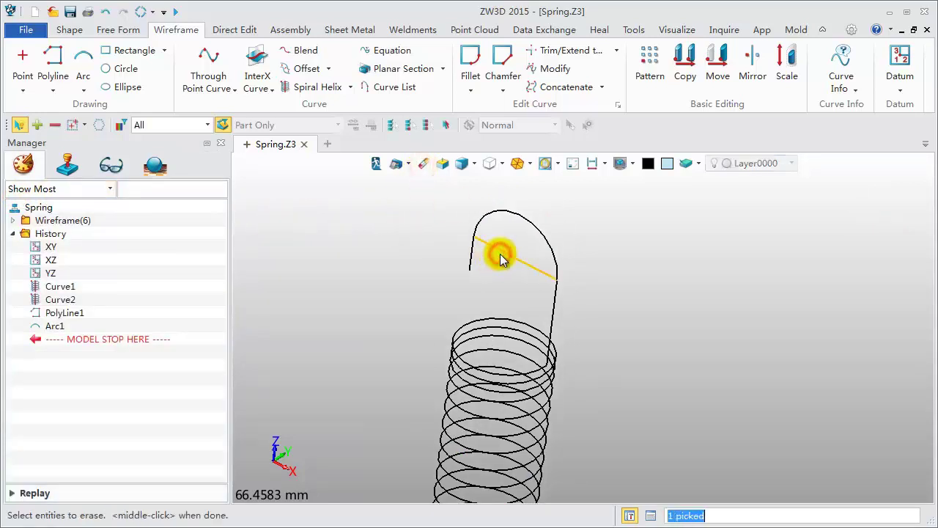
{"action": "middle_click", "coordinate": [438, 266]}
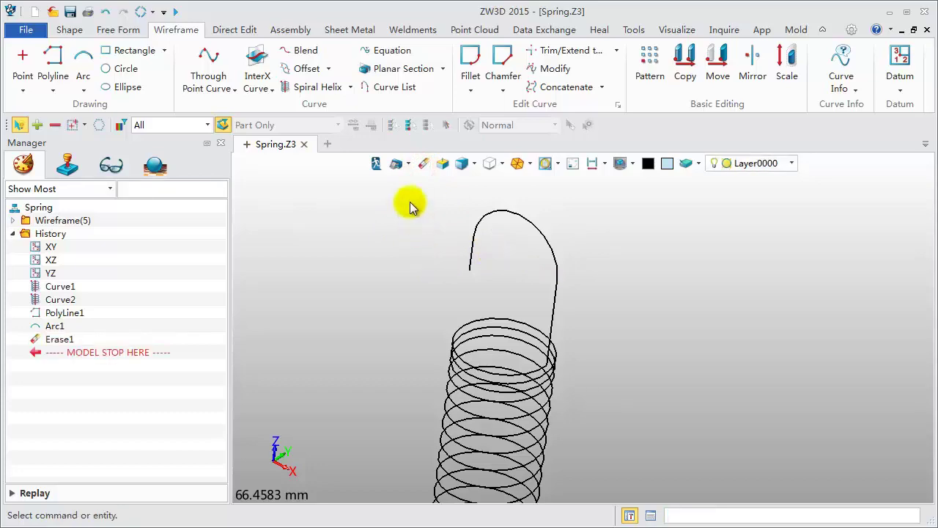
Step: Blend the hook's vertical line tangentially into the top end of the helix
{"action": "left_click", "coordinate": [291, 50]}
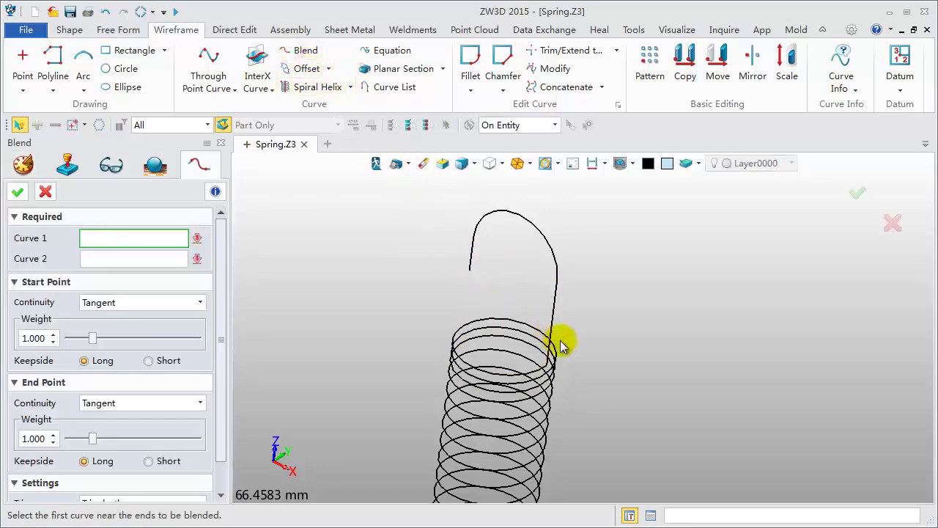
{"action": "right_click_drag", "start_coordinate": [592, 346], "coordinate": [573, 302]}
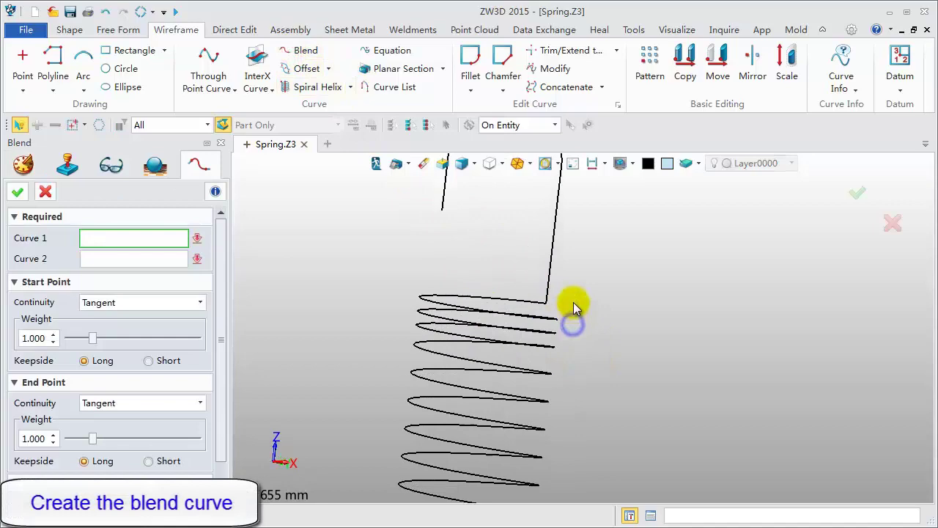
{"action": "left_click", "coordinate": [551, 270]}
{"action": "left_click", "coordinate": [526, 303]}
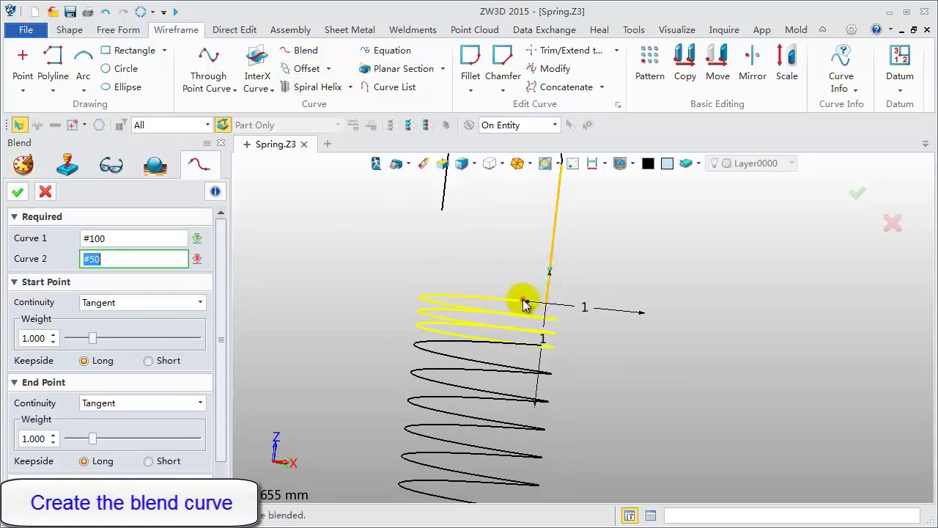
{"action": "left_click", "coordinate": [17, 191]}
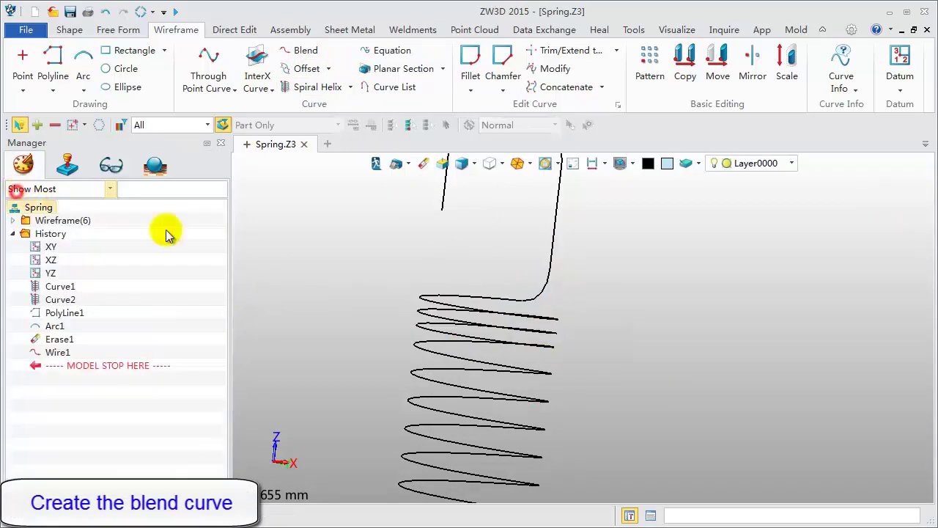
{"action": "right_click_drag", "start_coordinate": [376, 276], "coordinate": [355, 304]}
Step: Copy the six helix and hook curves rotated 180° about the X axis
{"action": "scroll", "coordinate": [469, 251], "scroll_direction": "down", "scroll_amount": 5}
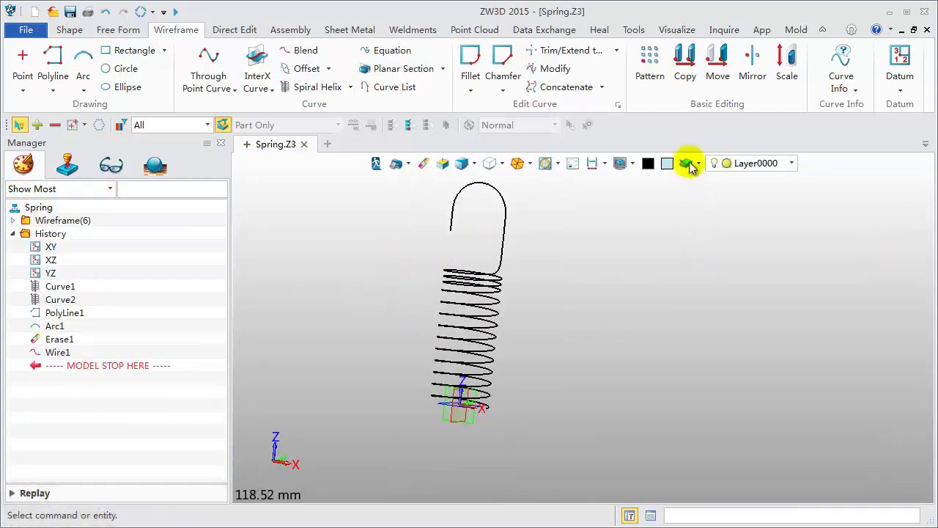
{"action": "left_click", "coordinate": [685, 62]}
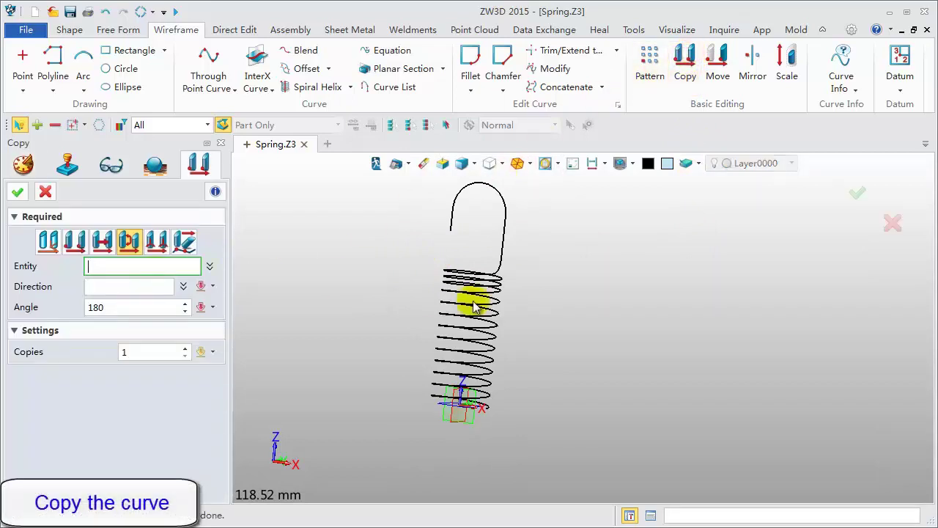
{"action": "left_click_drag", "start_coordinate": [434, 196], "coordinate": [546, 315]}
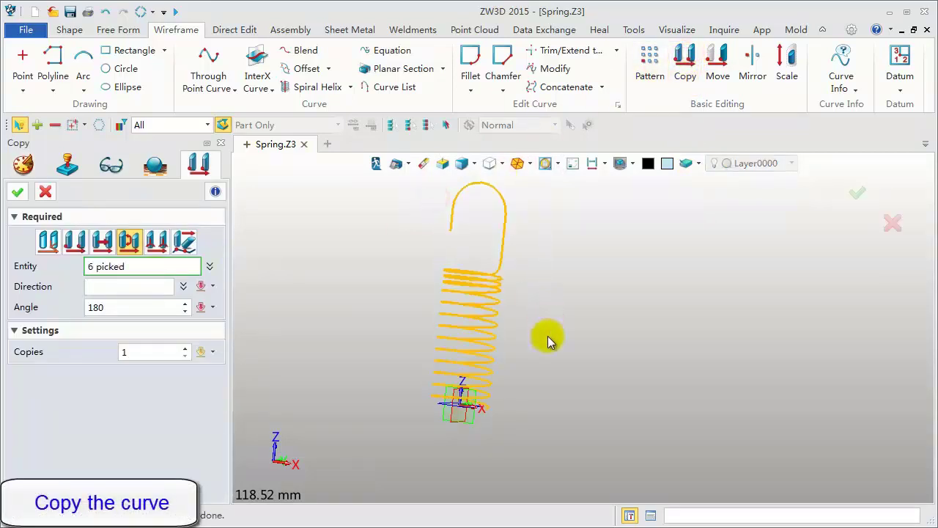
{"action": "middle_click", "coordinate": [578, 403]}
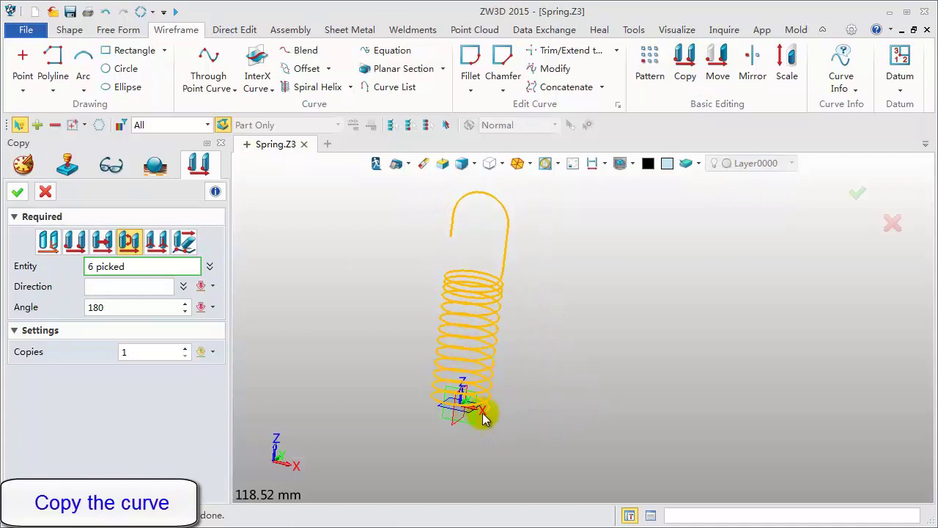
{"action": "left_click", "coordinate": [150, 287]}
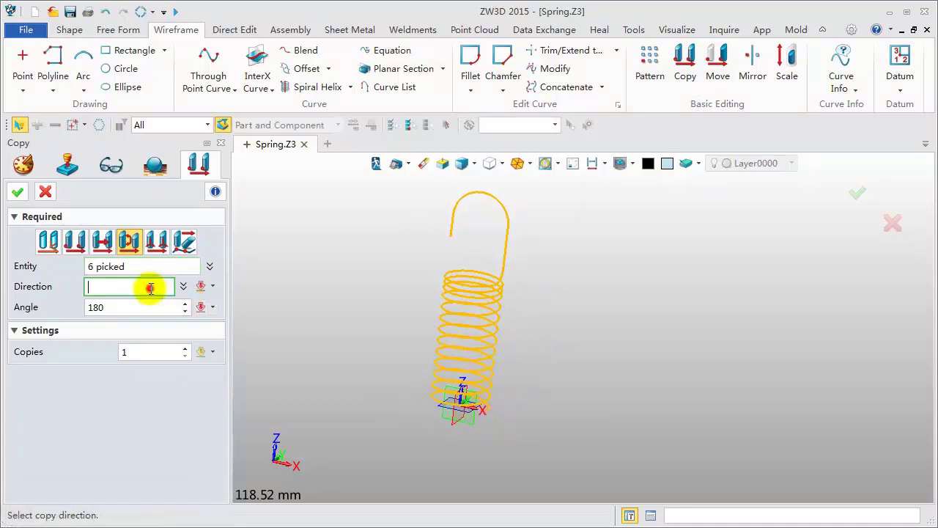
{"action": "right_click", "coordinate": [333, 268]}
{"action": "left_click", "coordinate": [362, 277]}
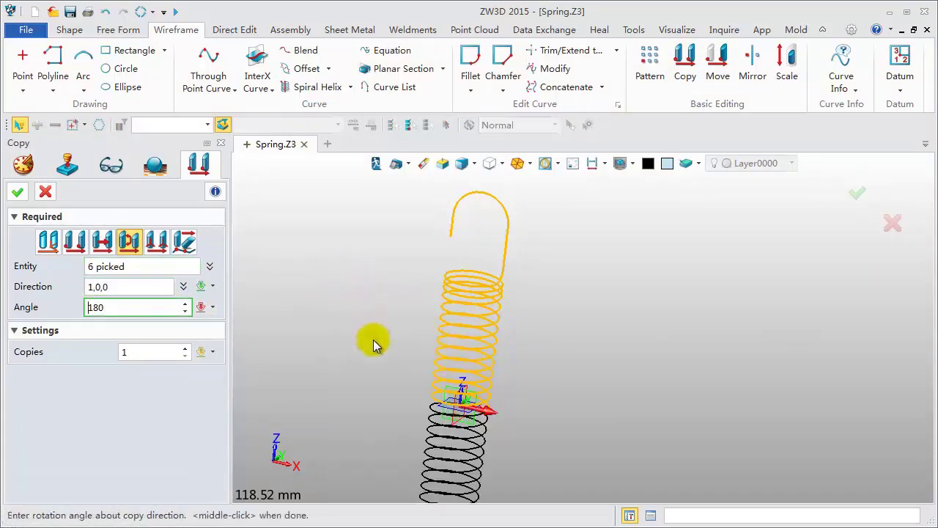
{"action": "scroll", "coordinate": [377, 308], "scroll_direction": "down", "scroll_amount": 3}
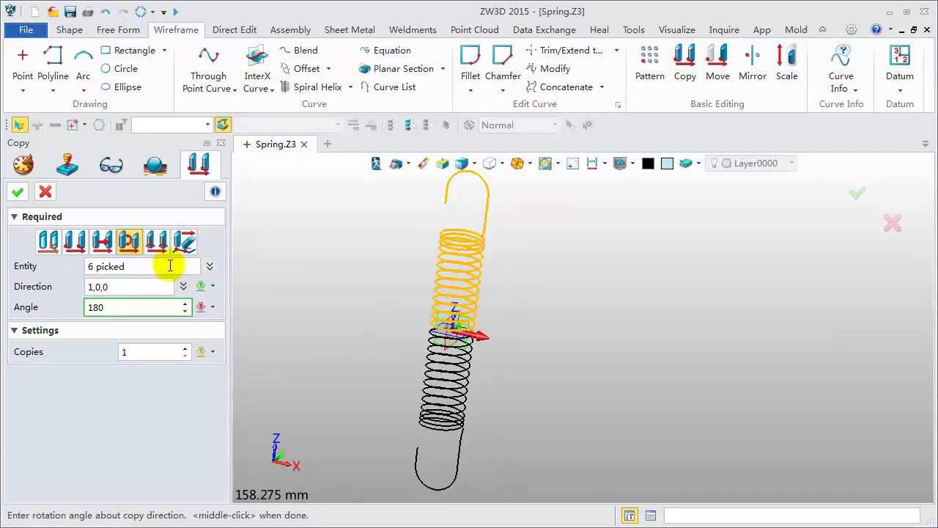
{"action": "left_click", "coordinate": [18, 193]}
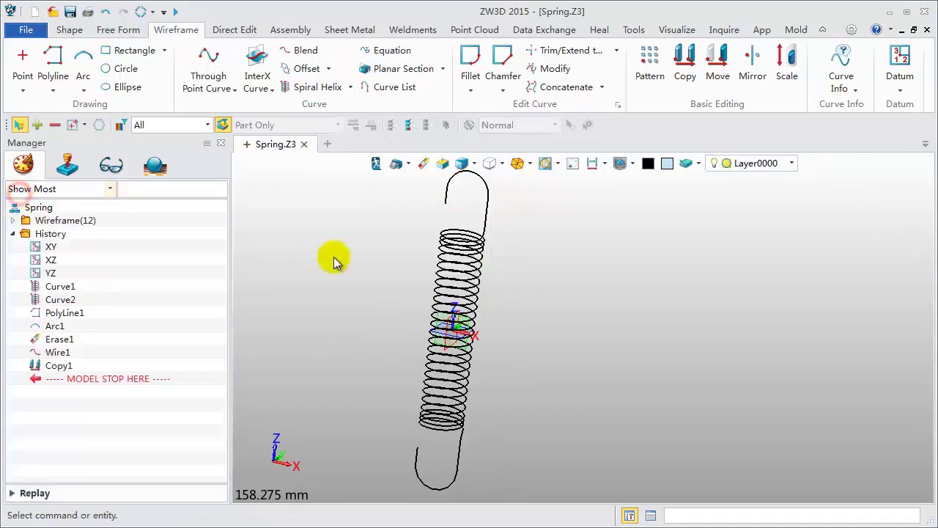
{"action": "middle_click_drag", "start_coordinate": [352, 261], "coordinate": [512, 287]}
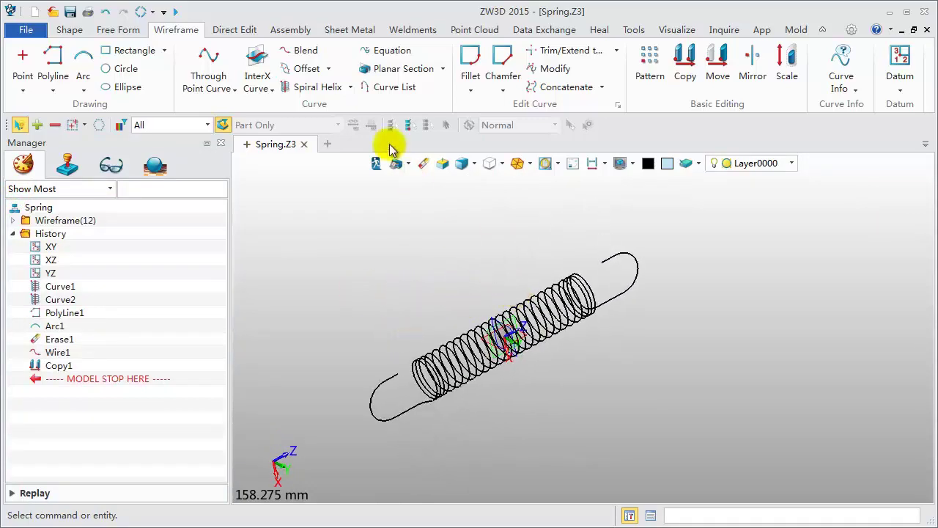
Step: Concatenate all twelve spring curves into a single curve
{"action": "left_click", "coordinate": [583, 87]}
{"action": "right_click", "coordinate": [320, 205]}
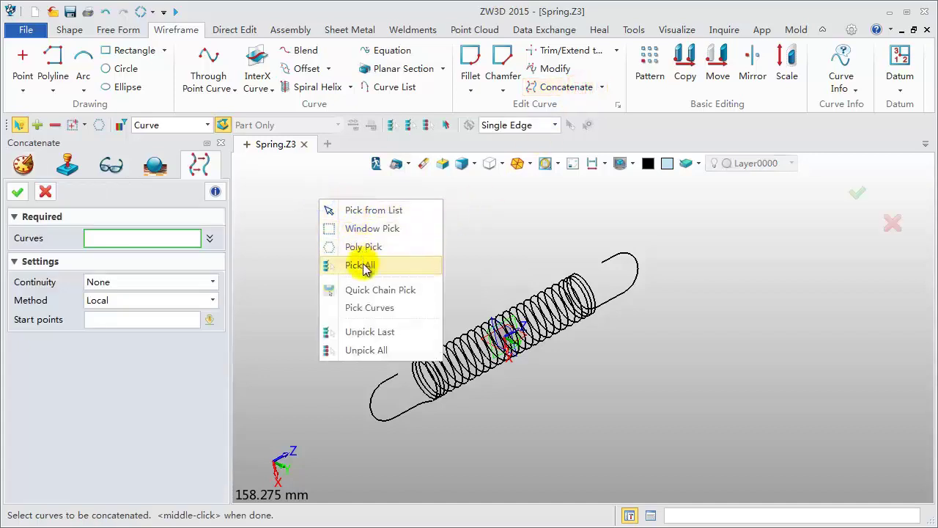
{"action": "left_click", "coordinate": [359, 263]}
{"action": "left_click", "coordinate": [18, 192]}
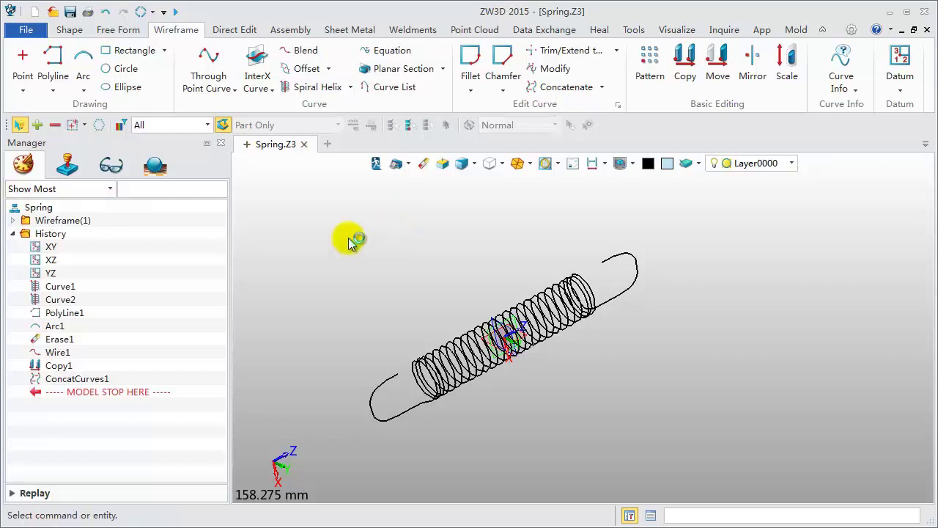
Step: Sweep a solid rod of diameter 2 along the concatenated spring curve
{"action": "left_click", "coordinate": [69, 29]}
{"action": "left_click", "coordinate": [123, 68]}
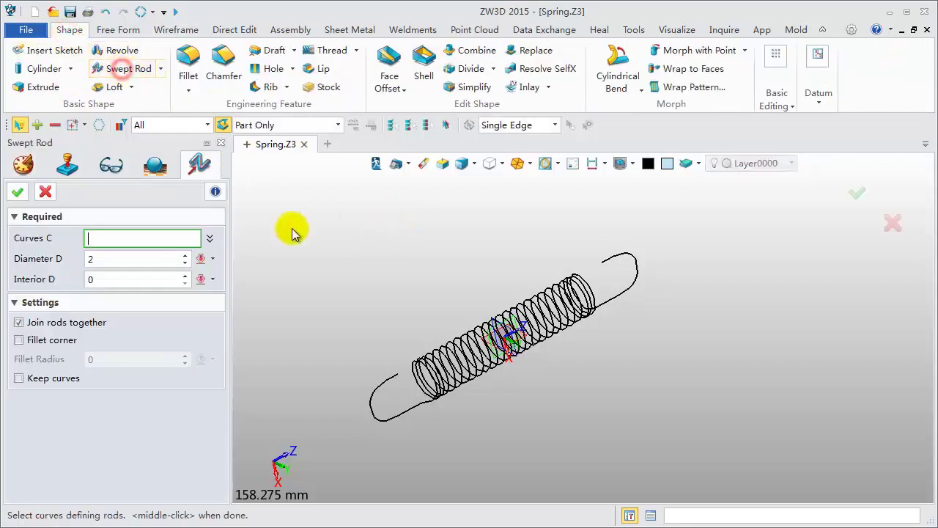
{"action": "left_click", "coordinate": [547, 286]}
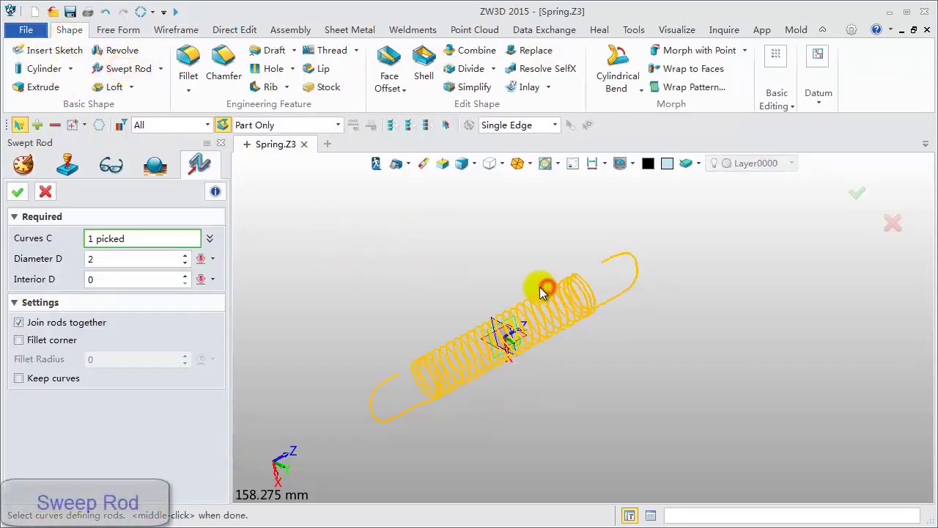
{"action": "left_click", "coordinate": [17, 192]}
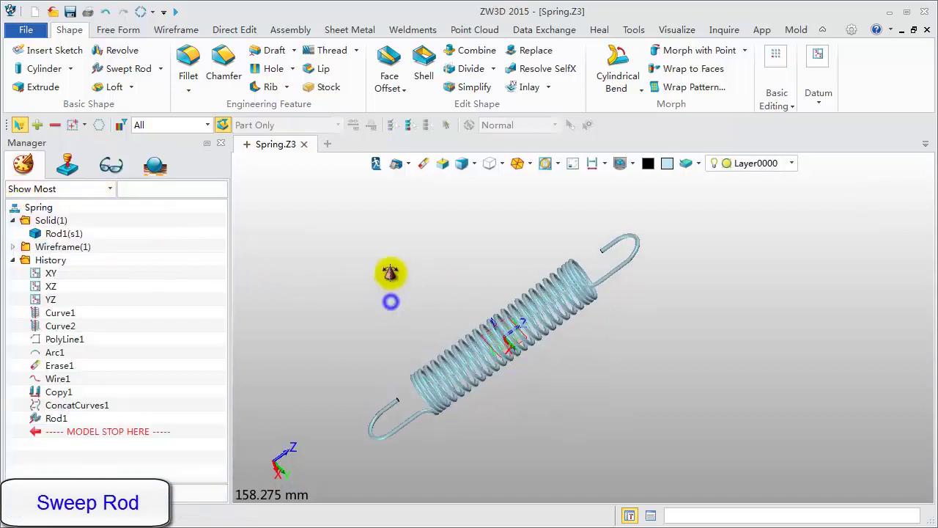
{"action": "middle_click_drag", "start_coordinate": [390, 255], "coordinate": [442, 277]}
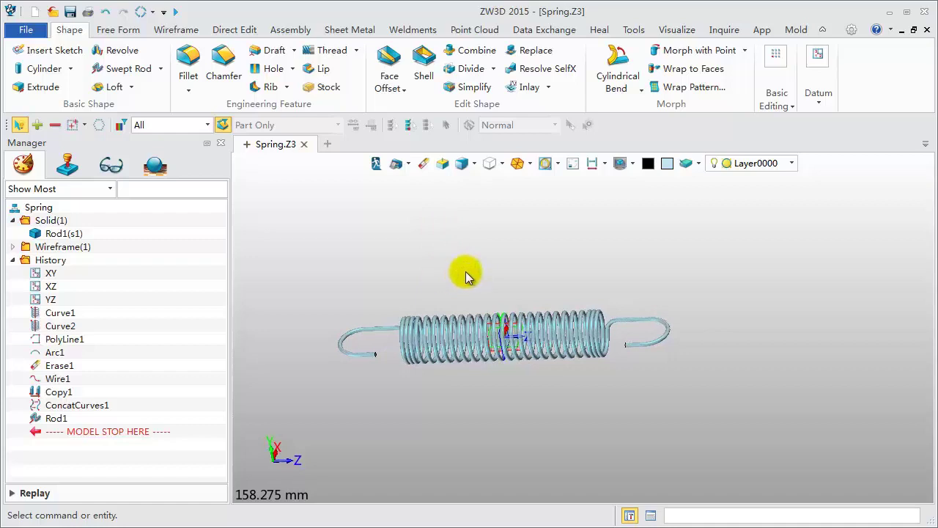
{"action": "middle_click_drag", "start_coordinate": [362, 293], "coordinate": [499, 243]}
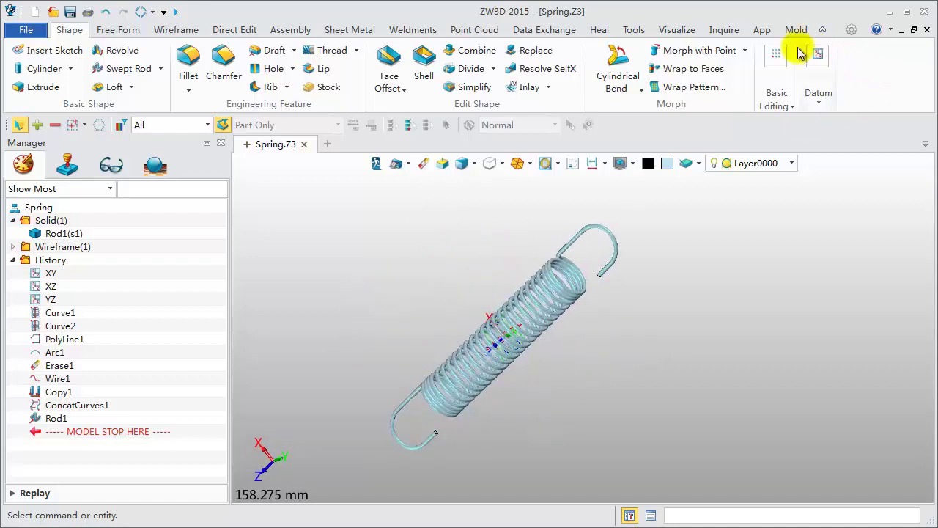
Step: Apply the grey Metal texture to the spring solid
{"action": "left_click", "coordinate": [724, 31]}
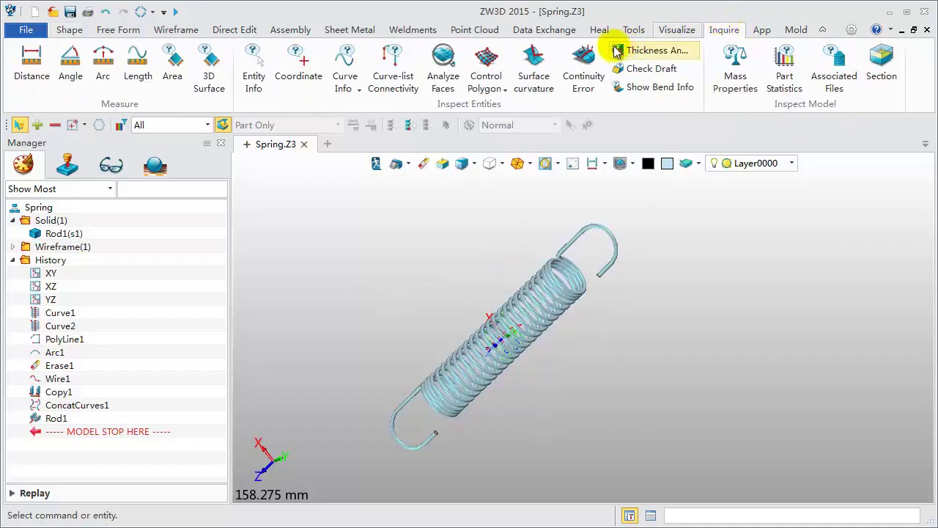
{"action": "left_click", "coordinate": [677, 31]}
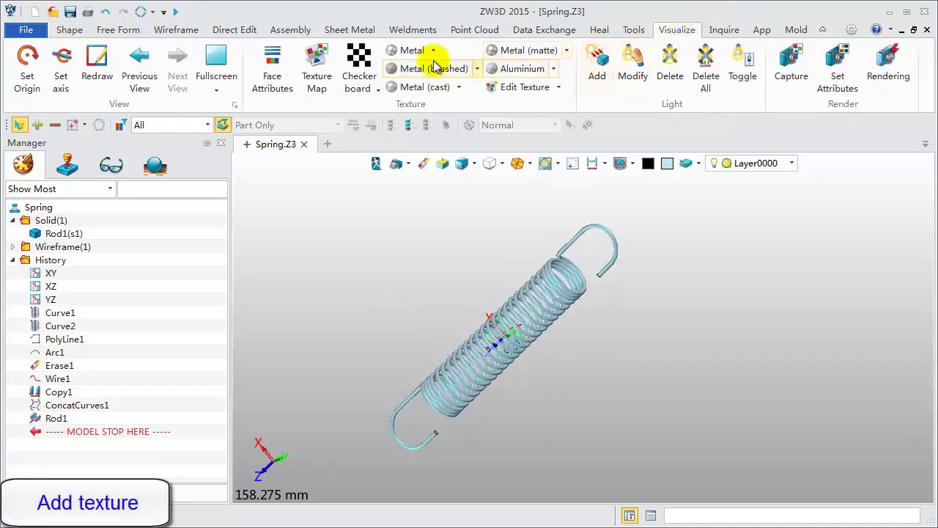
{"action": "left_click", "coordinate": [412, 50]}
{"action": "left_click", "coordinate": [535, 320]}
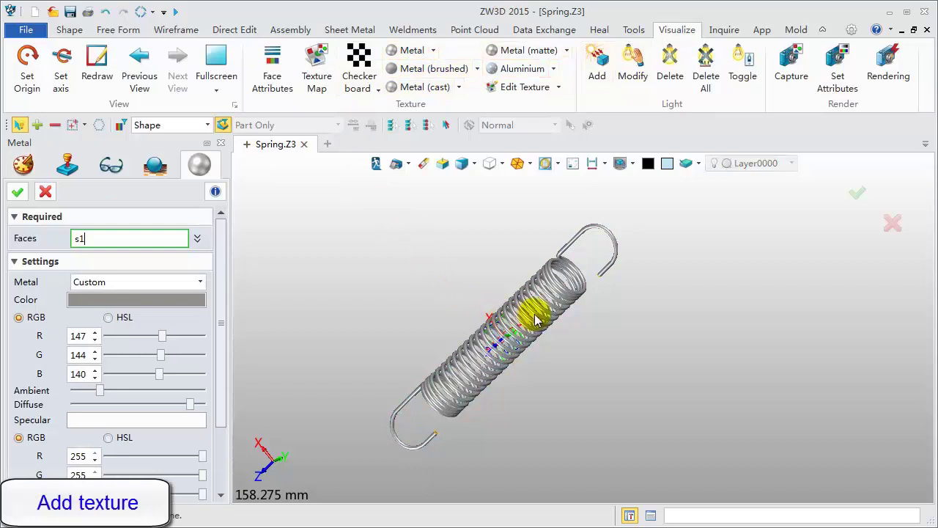
{"action": "left_click", "coordinate": [18, 191]}
{"action": "scroll", "coordinate": [440, 278], "scroll_direction": "up", "scroll_amount": 3}
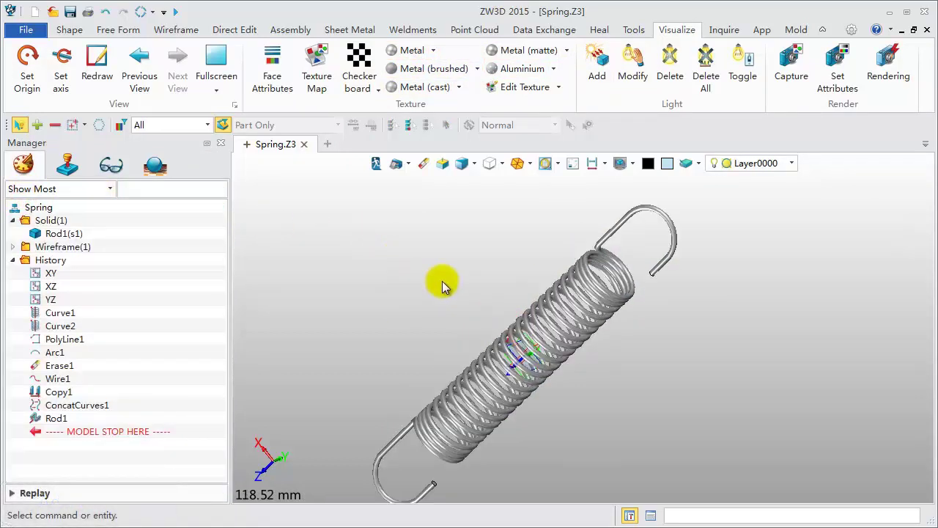